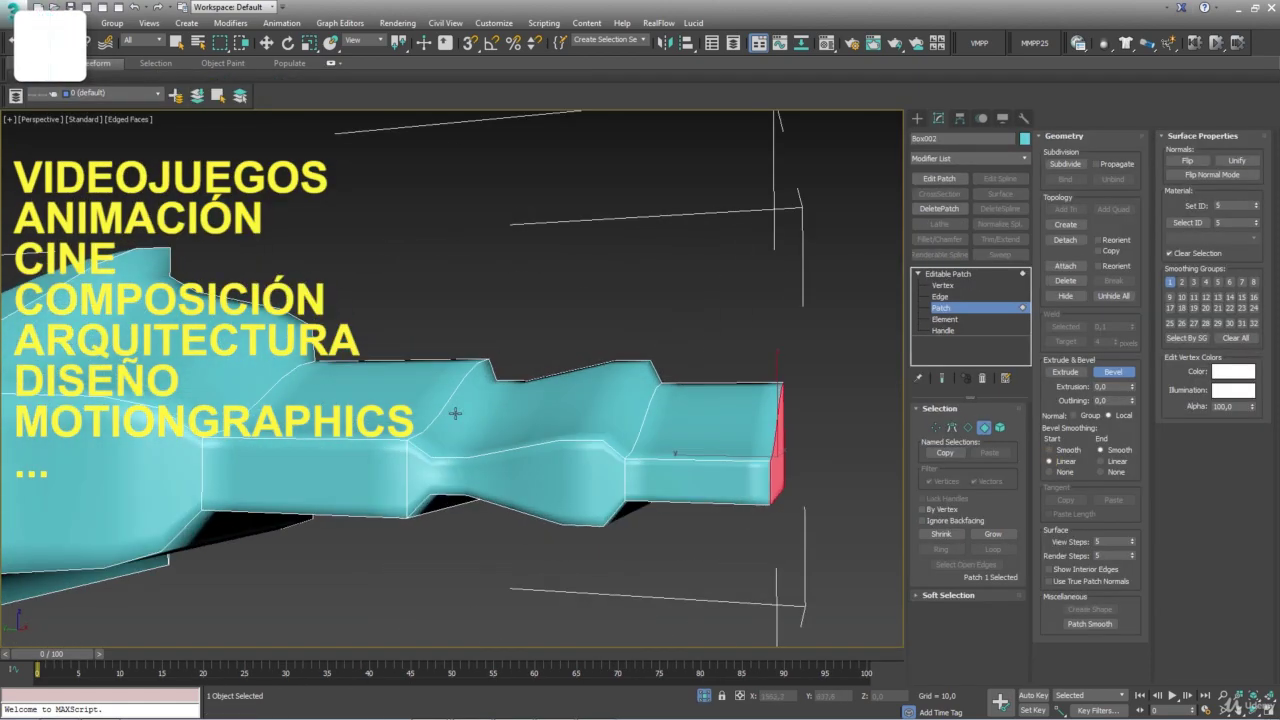
Step: Orbit the Perspective view around the teal Editable Patch model
alt+middle_drag(616, 434, 532, 442)
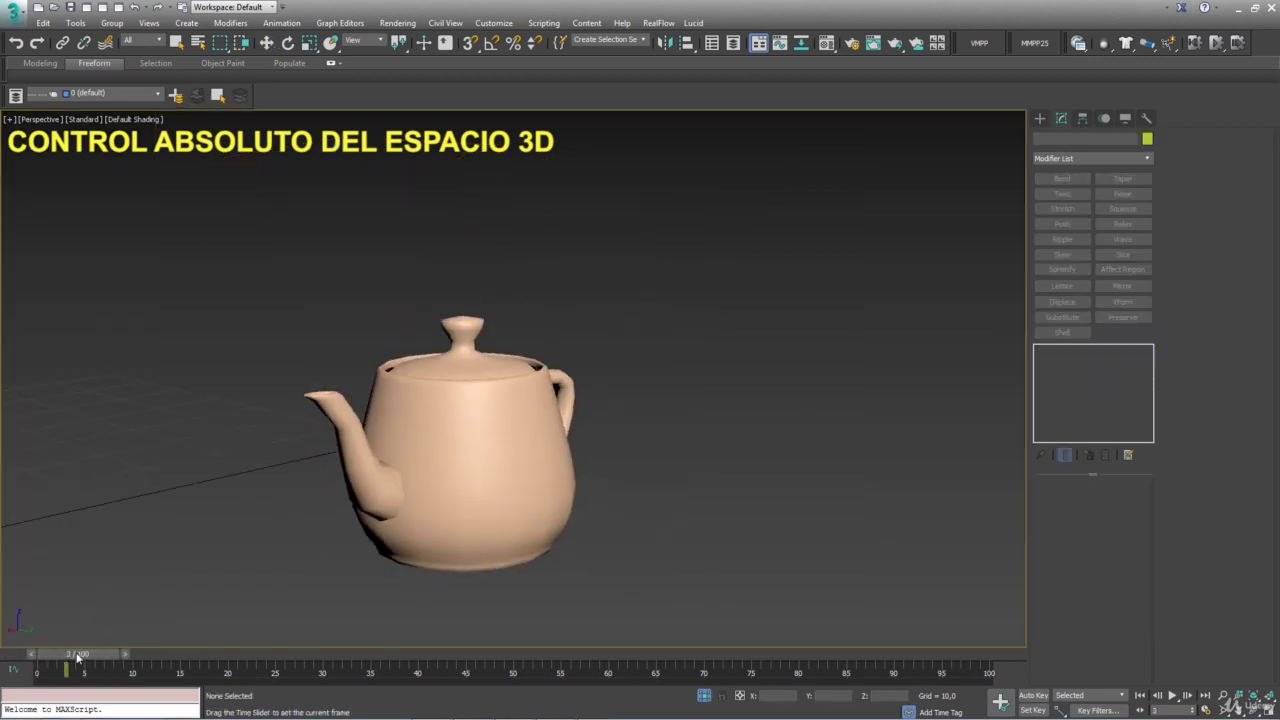
Step: Scrub the teapot animation back to frame 39 on the time slider
drag(638, 655, 396, 663)
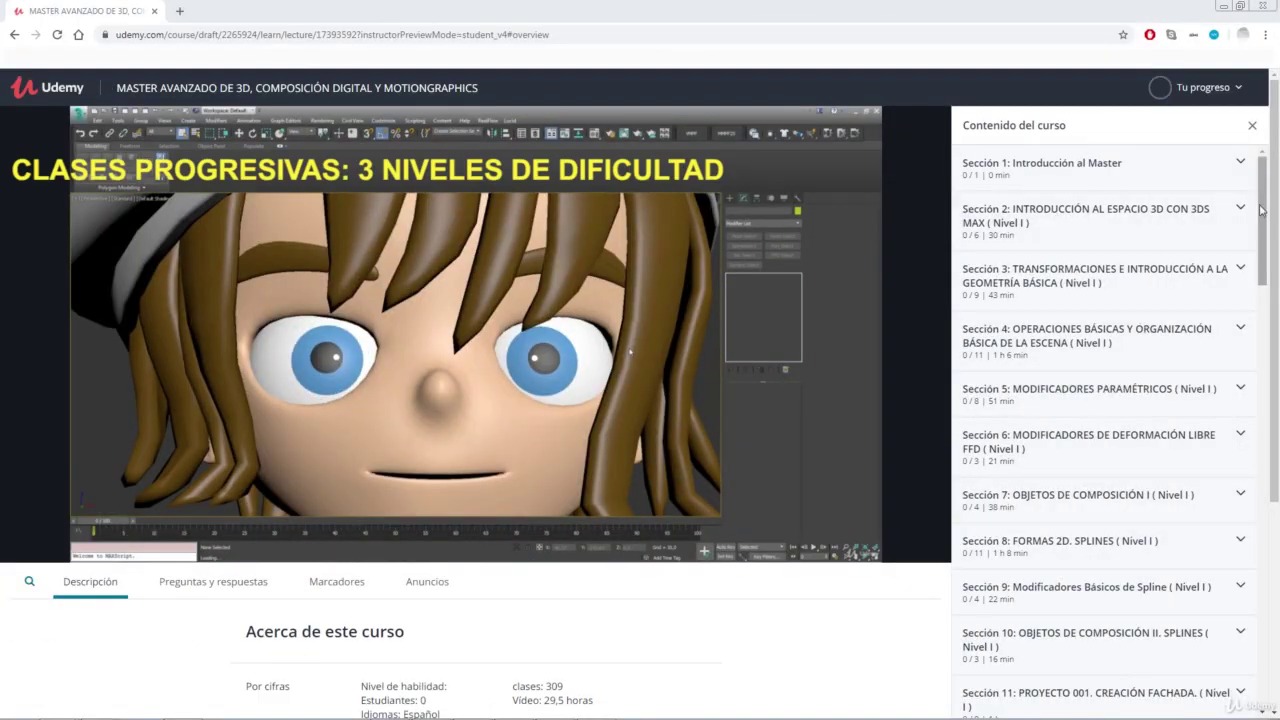
Step: Scroll the Contenido del curso list until Sección 17 through Sección 26 are showing
scroll(1247, 261, down, 10)
scroll(1245, 340, down, 15)
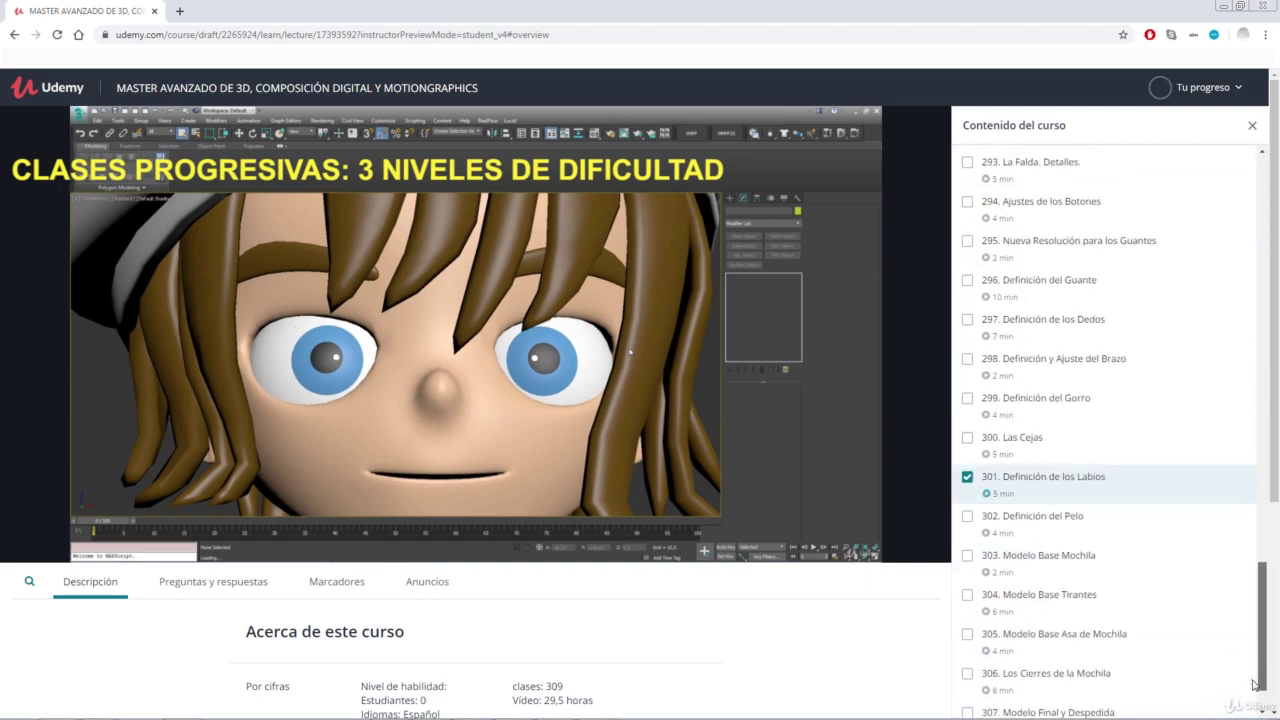
scroll(1244, 425, up, 15)
scroll(1242, 418, down, 1)
scroll(1237, 409, down, 3)
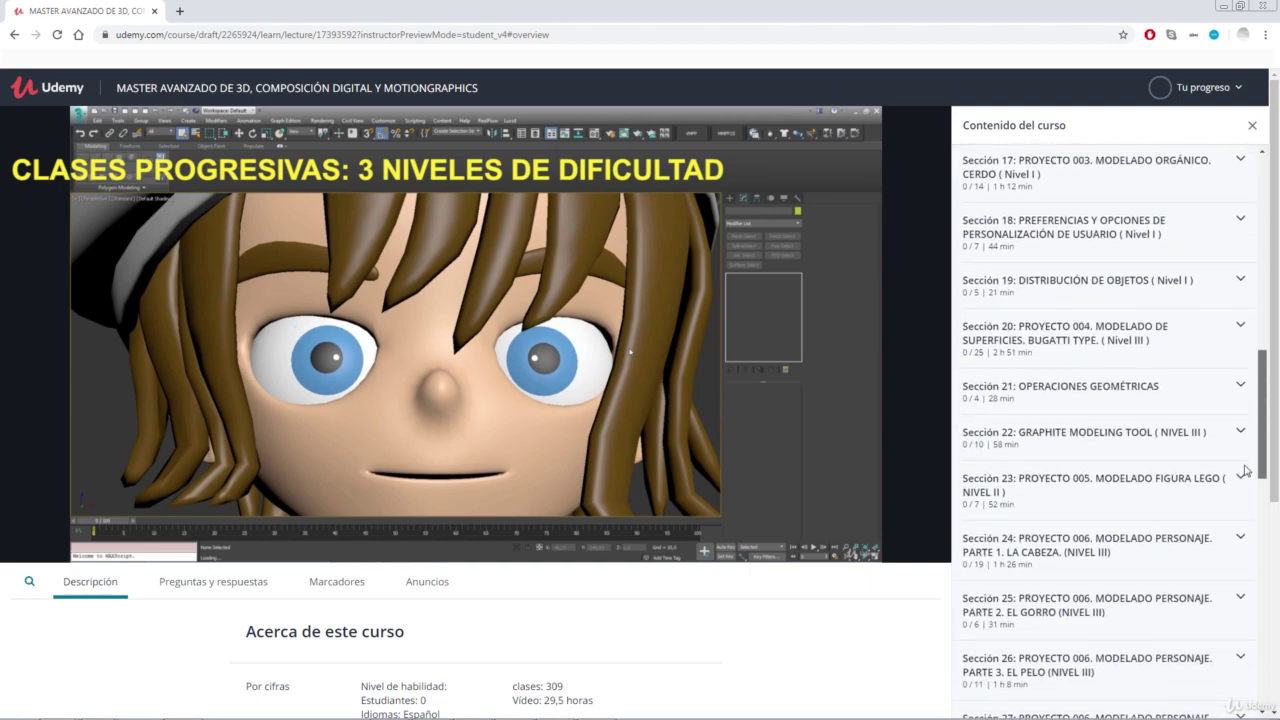
scroll(1180, 385, down, 2)
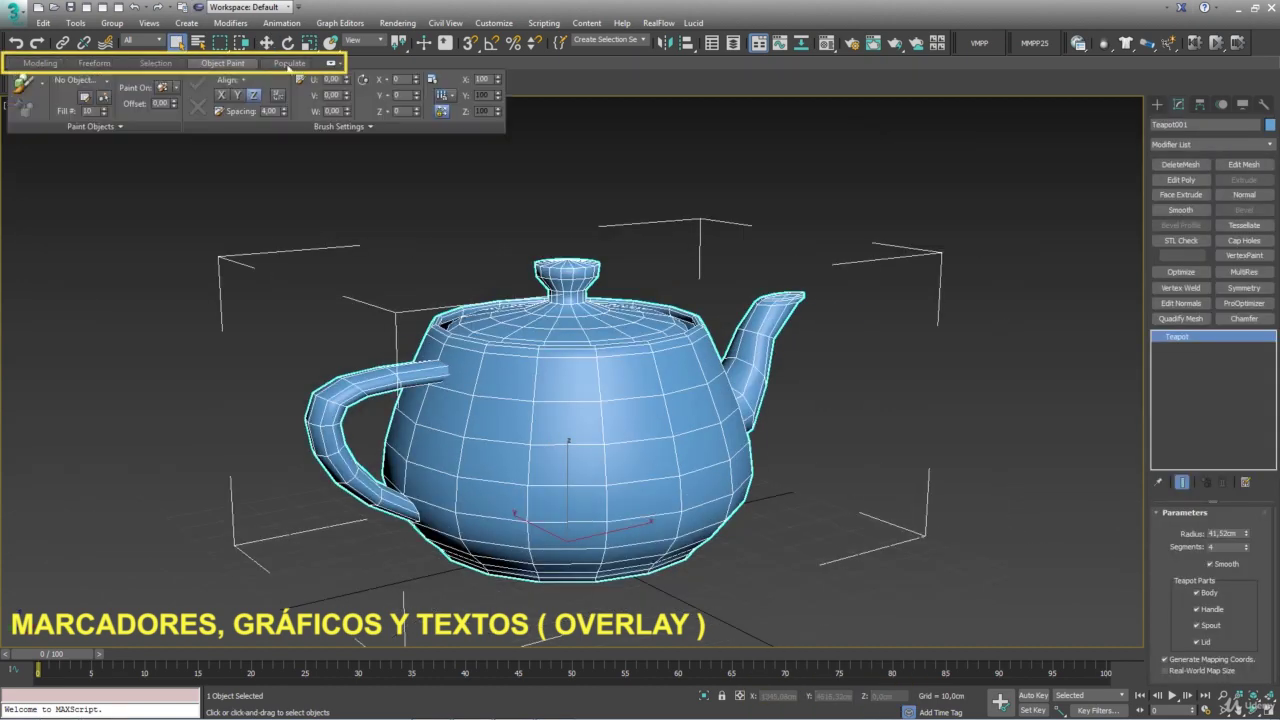
Step: Bring up the Modeling ribbon's polygon modeling tools
click(41, 63)
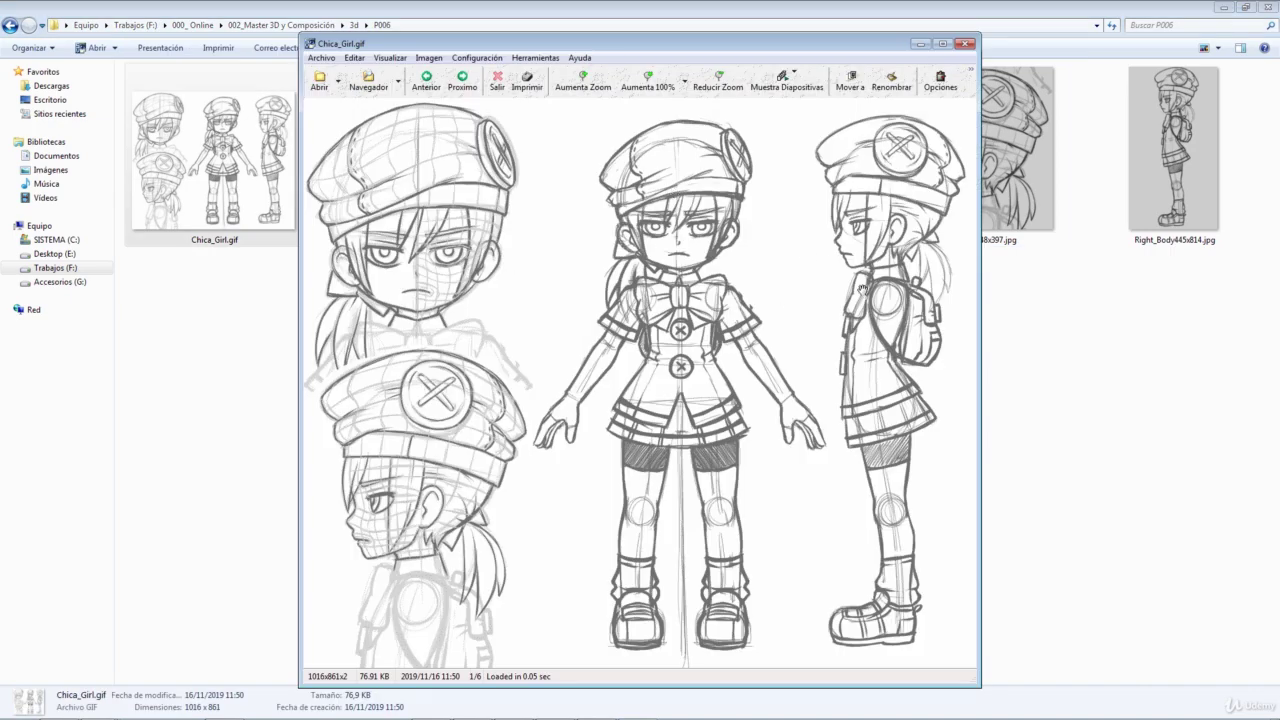
Step: Scroll the image viewer through the P006 reference sheets toward Right_Body445x814.jpg
scroll(632, 324, up, 2)
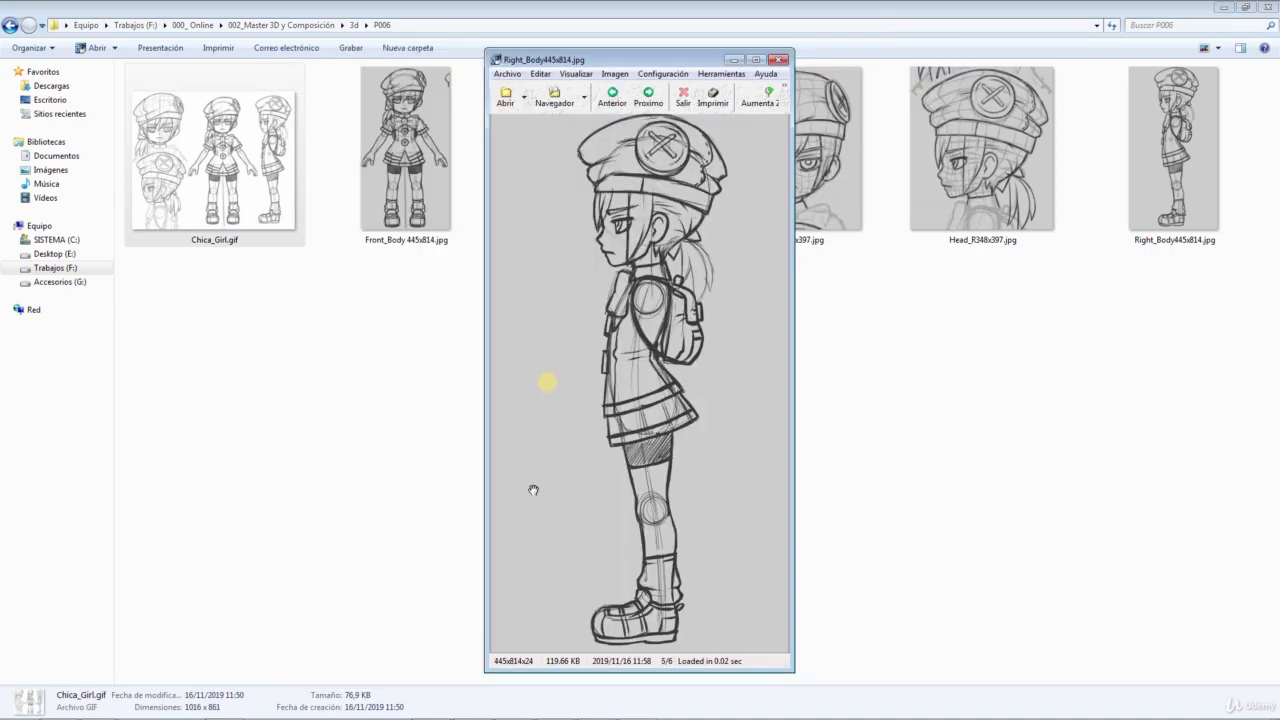